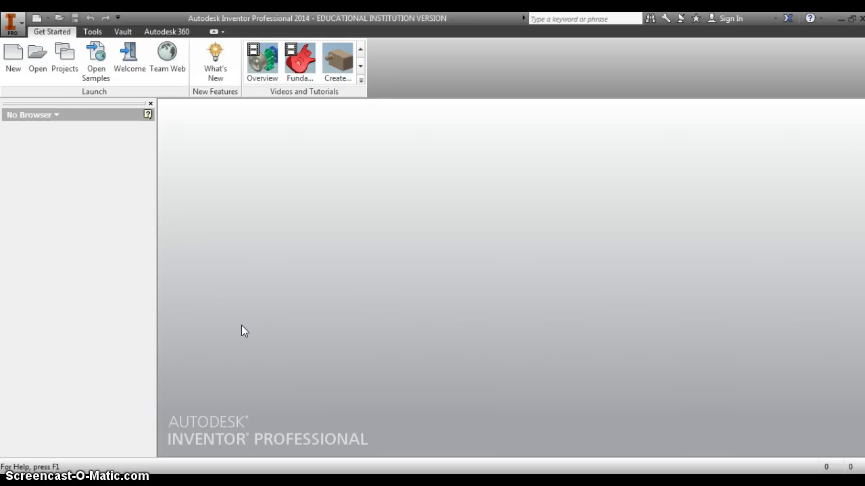
# Open the Create New File dialog and select the Standard (in).ipt part template
pyautogui.click(13, 60)
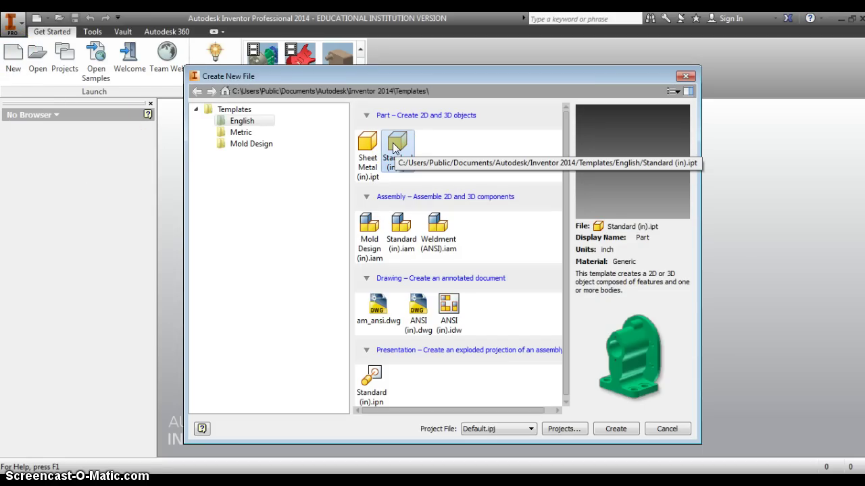
# Create Part1 from the Standard (in).ipt template and let the 3D Model environment load
pyautogui.click(617, 430)
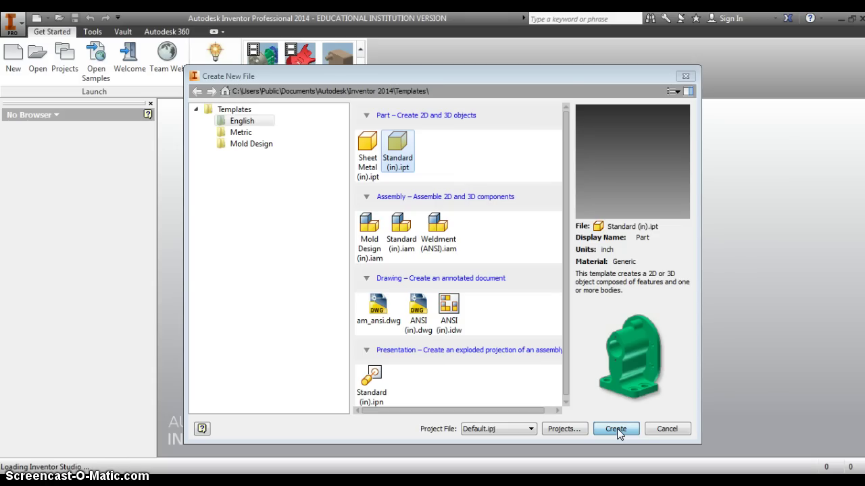
pyautogui.click(743, 380)
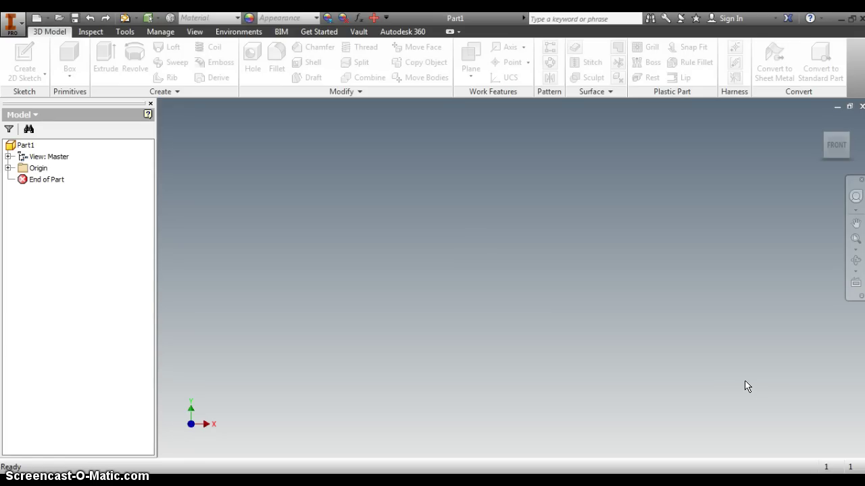
pyautogui.click(476, 294)
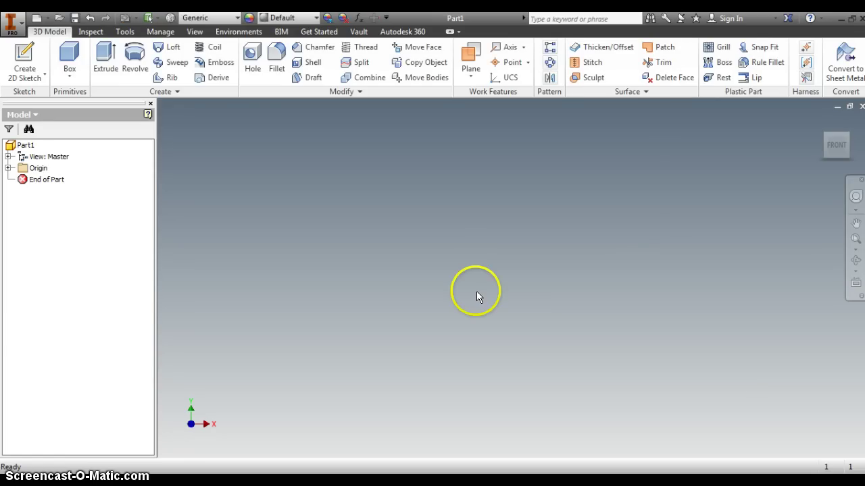
# Sketch on the front origin plane a 1.000 in diameter circle centred on the origin
pyautogui.click(26, 56)
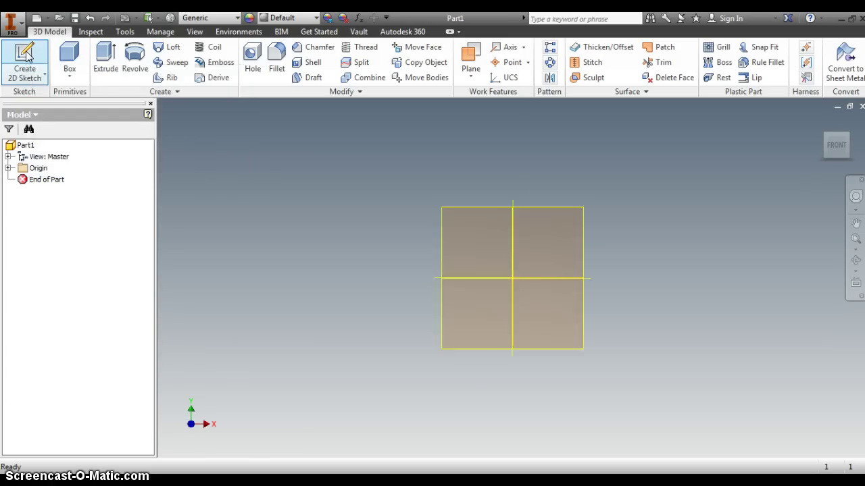
pyautogui.click(570, 230)
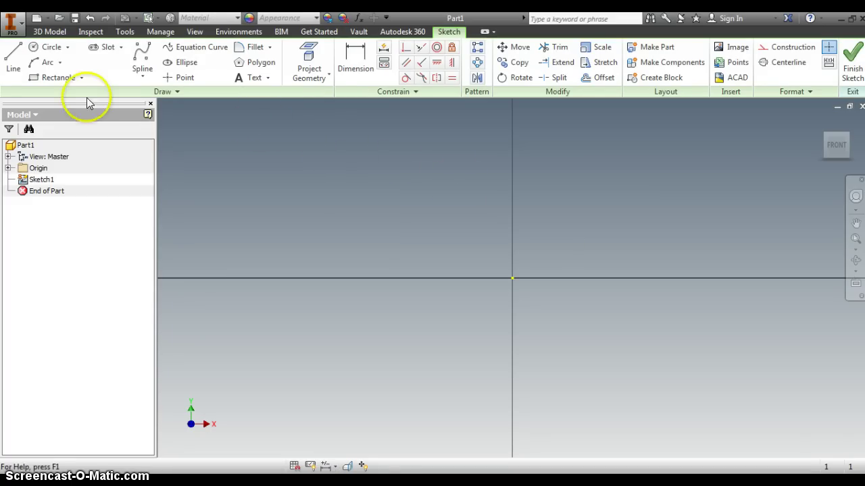
pyautogui.click(52, 47)
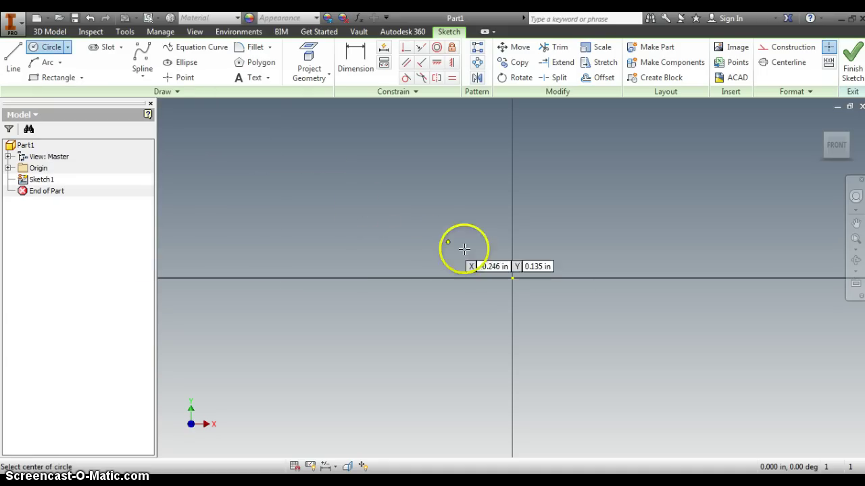
pyautogui.click(512, 277)
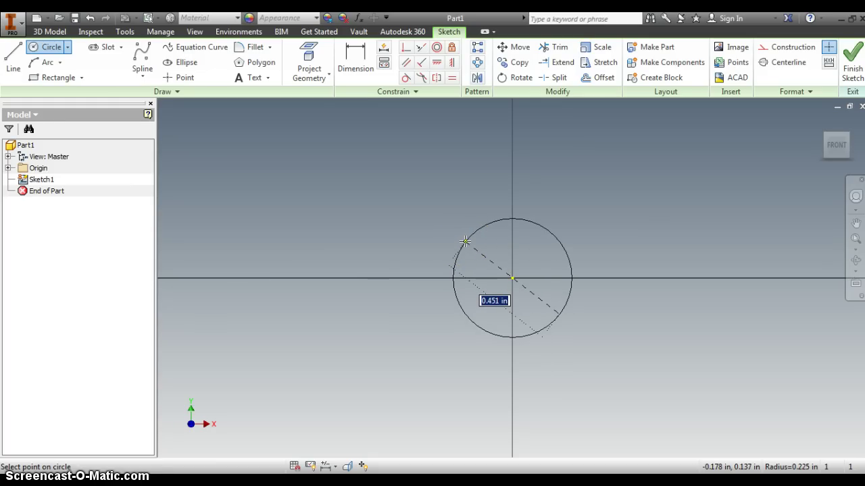
pyautogui.write('1')
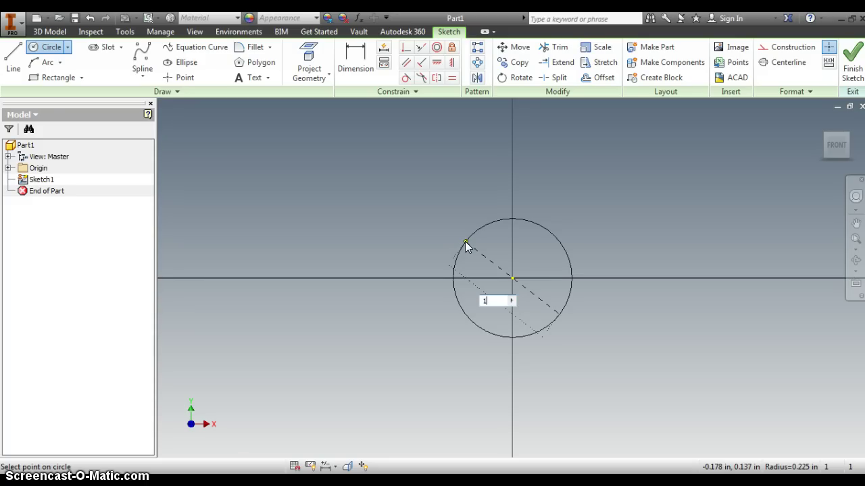
pyautogui.press('Return')
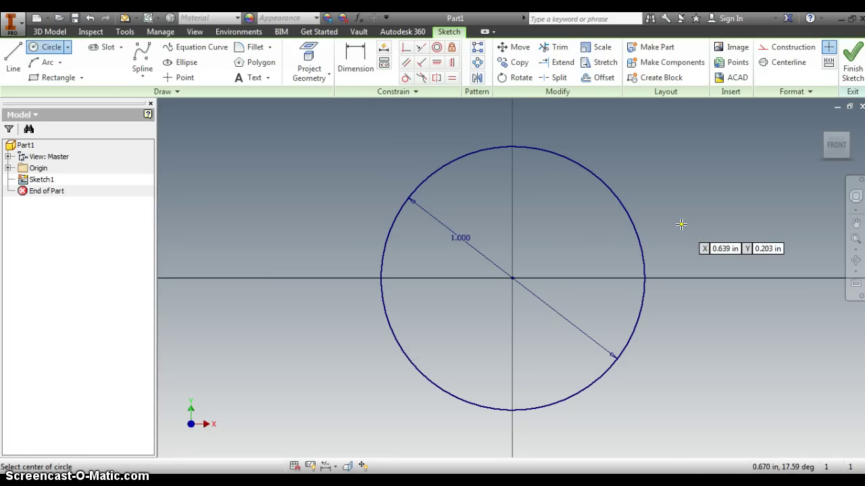
# Finish Sketch1 and extrude the circle 3 in to create Extrusion1
pyautogui.click(853, 64)
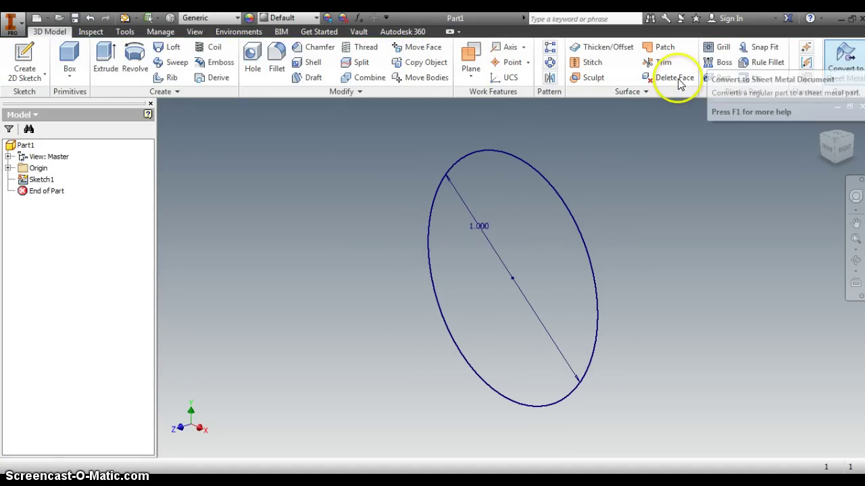
pyautogui.click(105, 57)
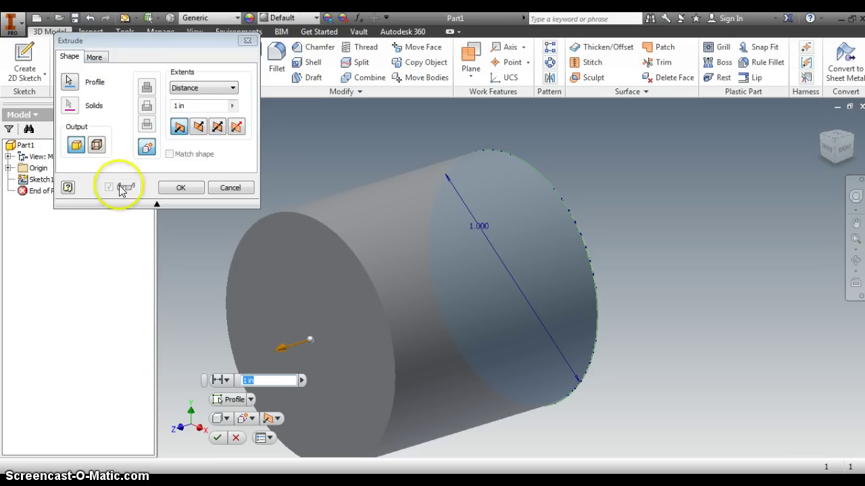
pyautogui.click(177, 106)
pyautogui.write('3')
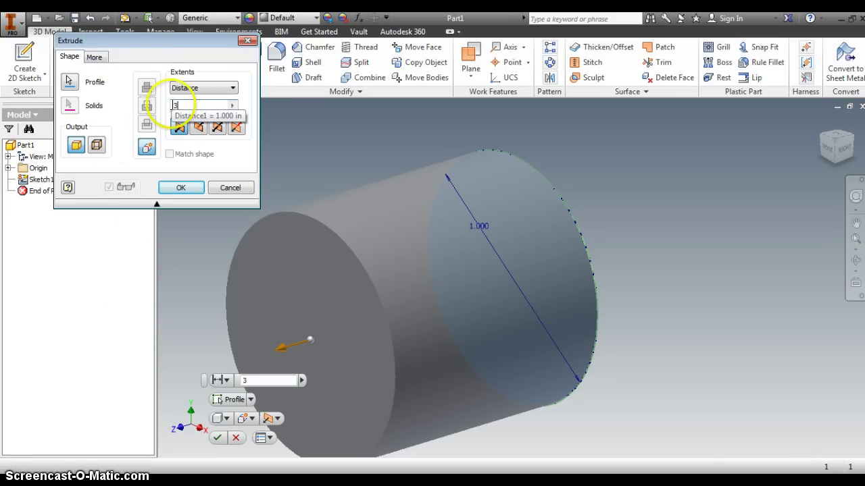
pyautogui.press('Return')
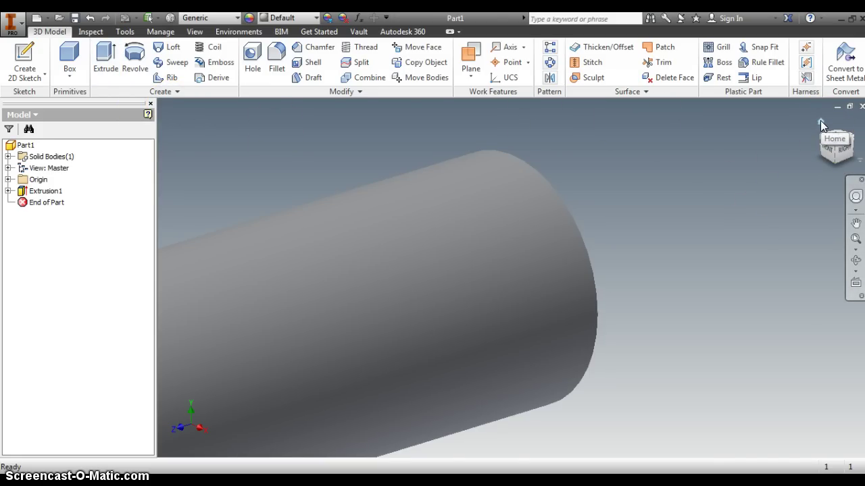
# Return to the home view and apply the Flaked Satin - Blue appearance to the cylinder
pyautogui.click(820, 121)
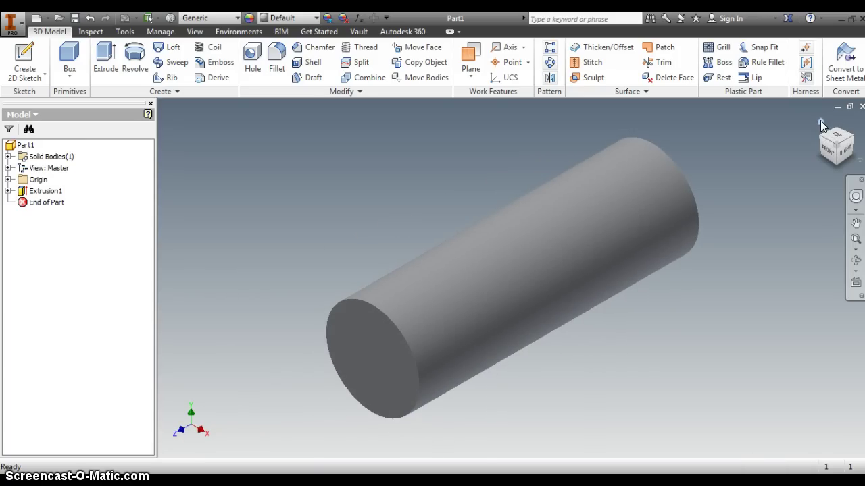
pyautogui.click(316, 20)
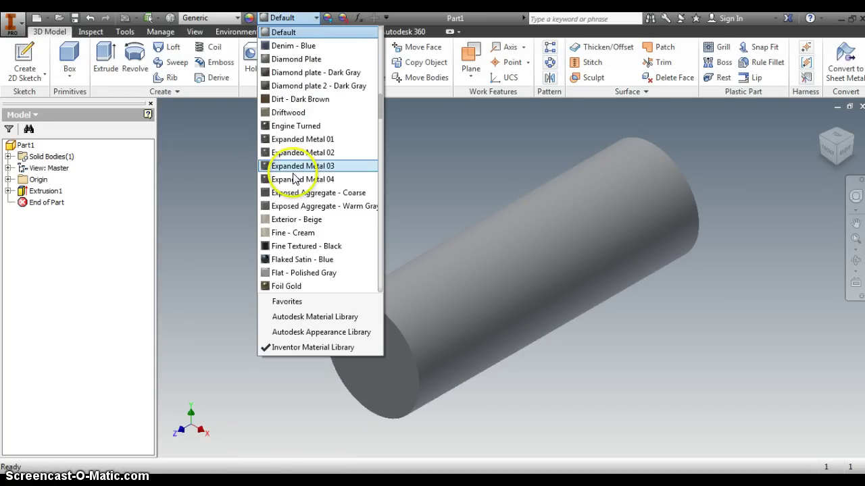
pyautogui.click(304, 259)
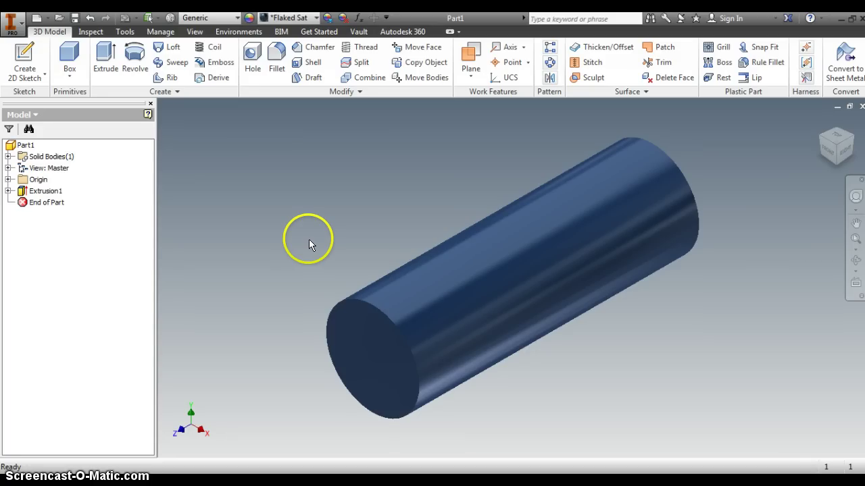
pyautogui.click(22, 25)
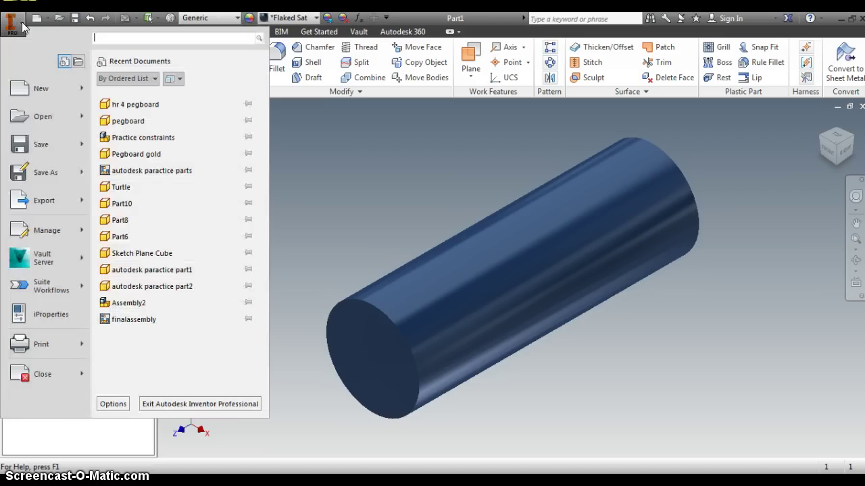
pyautogui.click(28, 174)
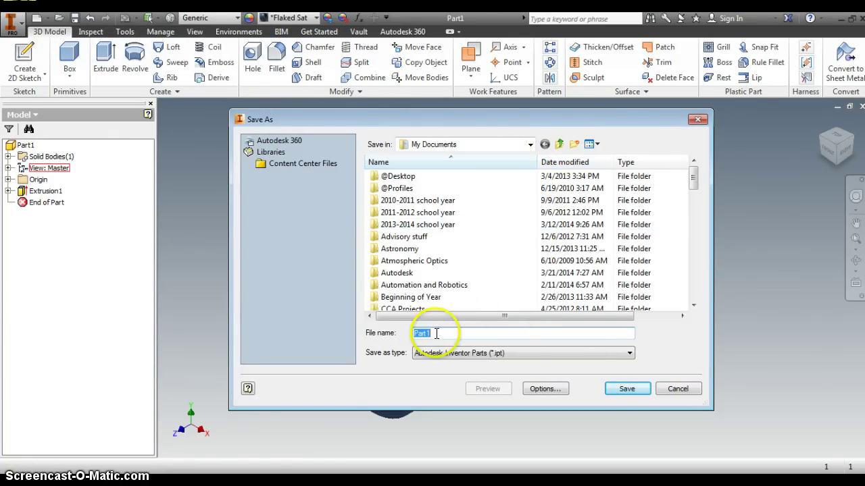
pyautogui.write('round peg')
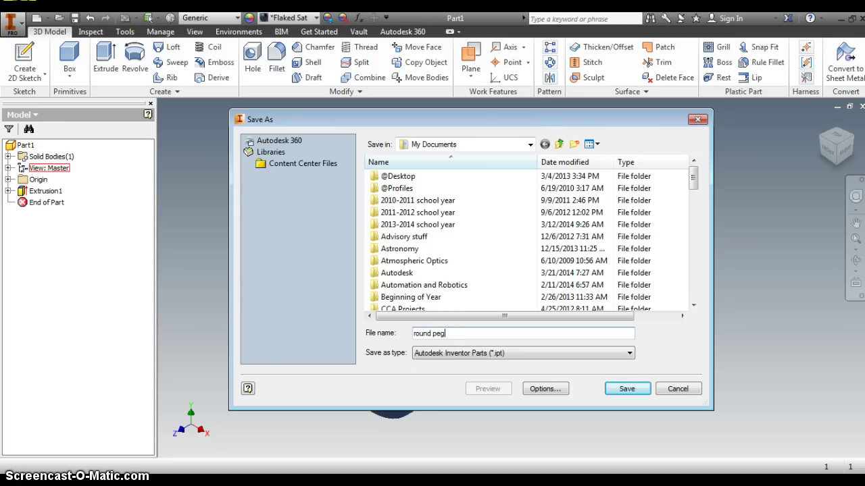
pyautogui.click(529, 145)
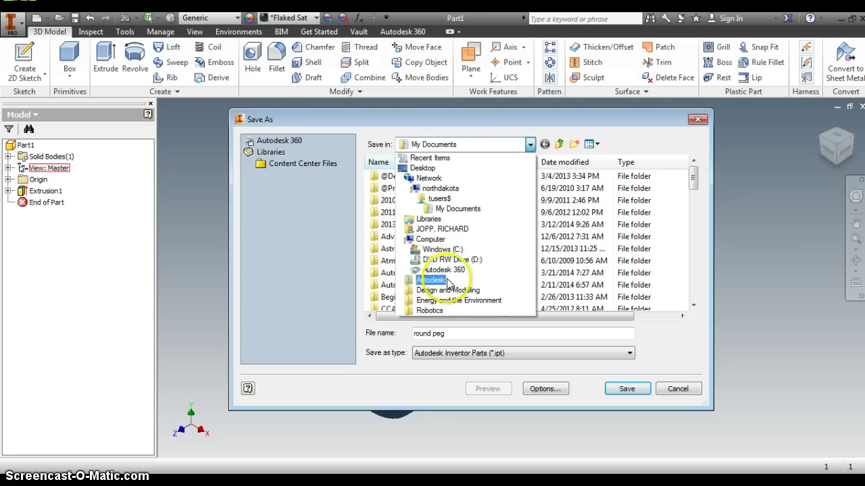
pyautogui.click(481, 148)
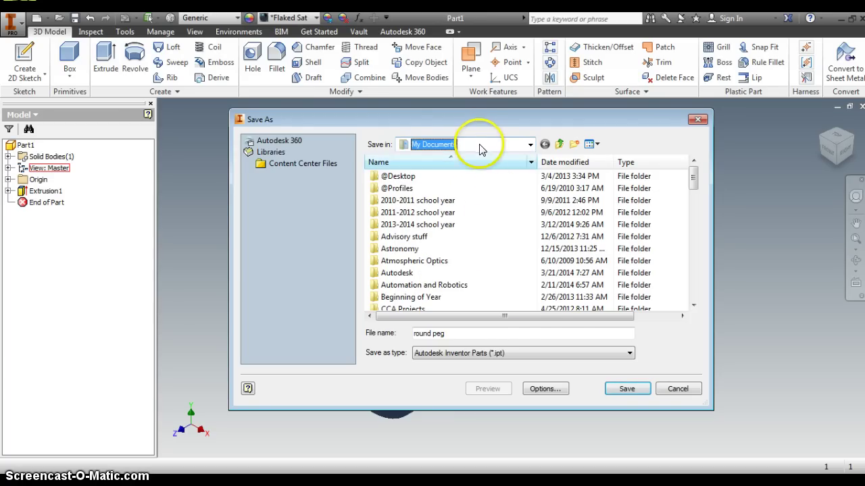
pyautogui.click(622, 392)
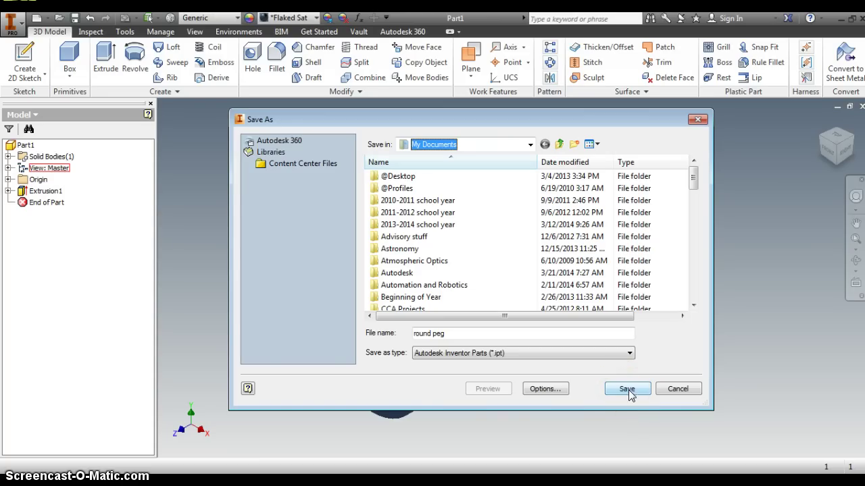
pyautogui.click(627, 390)
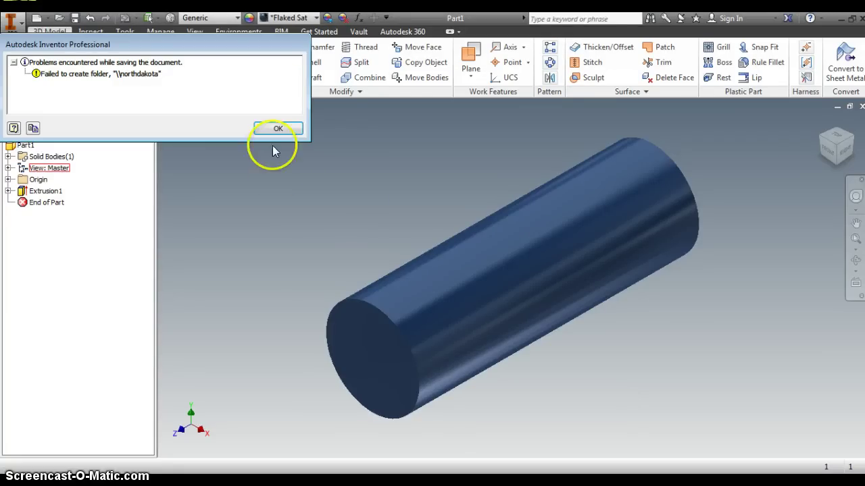
pyautogui.click(274, 129)
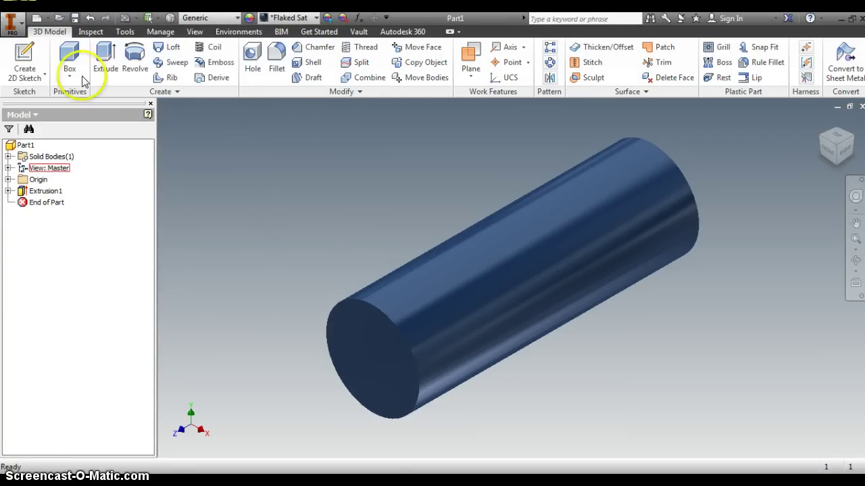
# Create Part2 from the Standard (in).ipt template via the application menu's New command
pyautogui.click(12, 24)
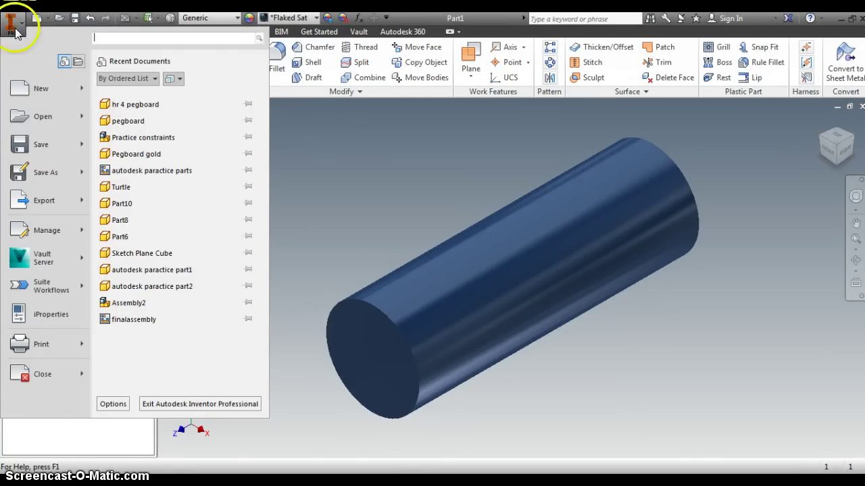
pyautogui.moveTo(20, 92)
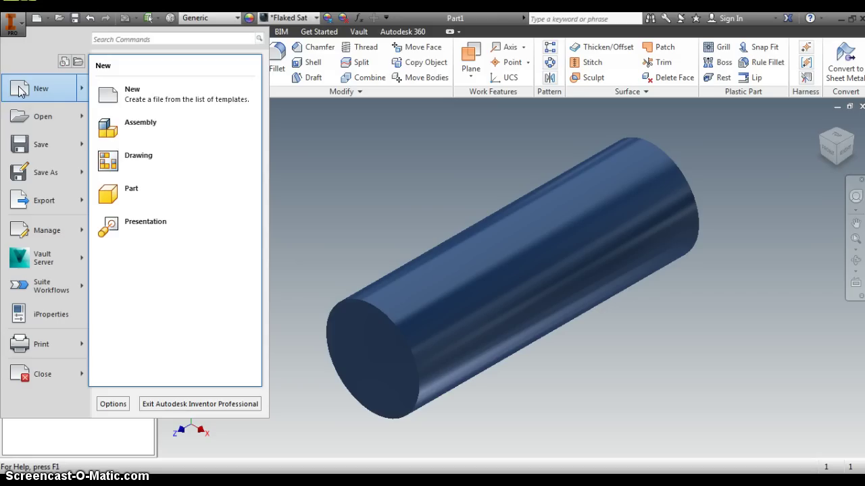
pyautogui.click(20, 92)
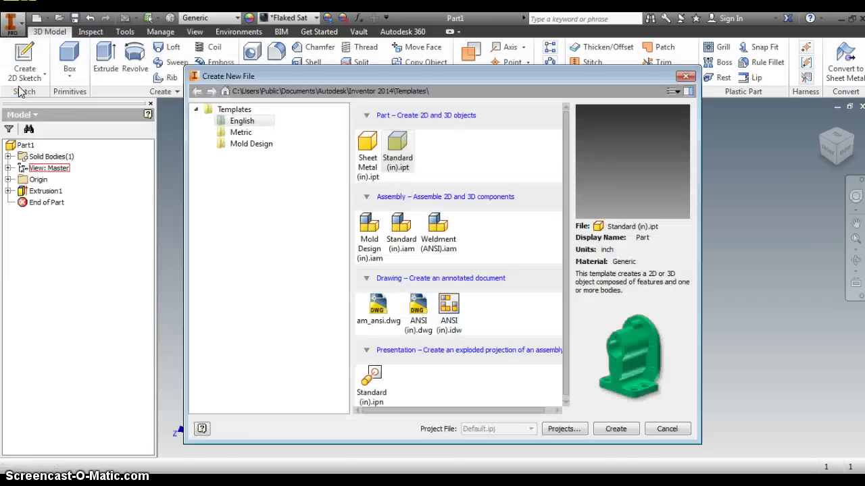
pyautogui.click(397, 148)
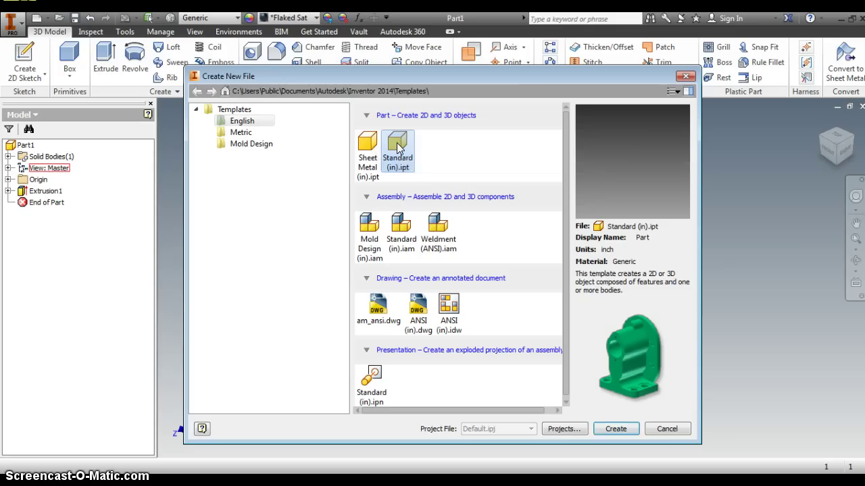
pyautogui.click(615, 430)
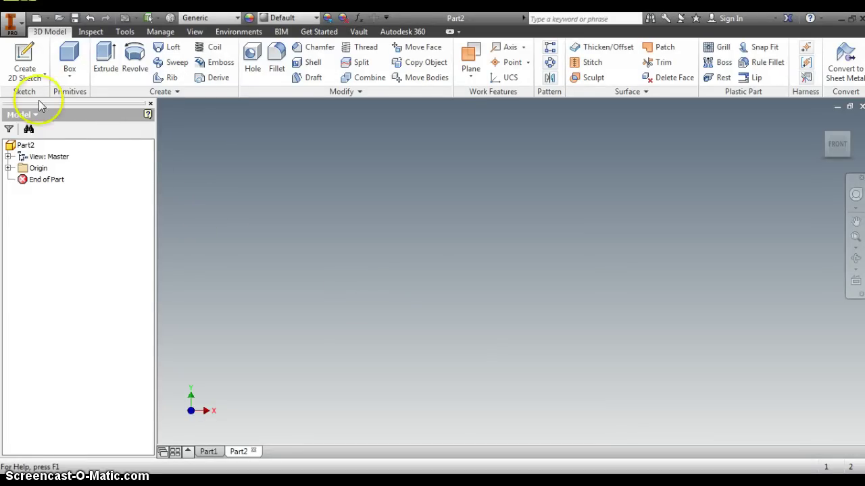
# Start Sketch1 in Part2 on the vertical XY origin plane
pyautogui.click(22, 56)
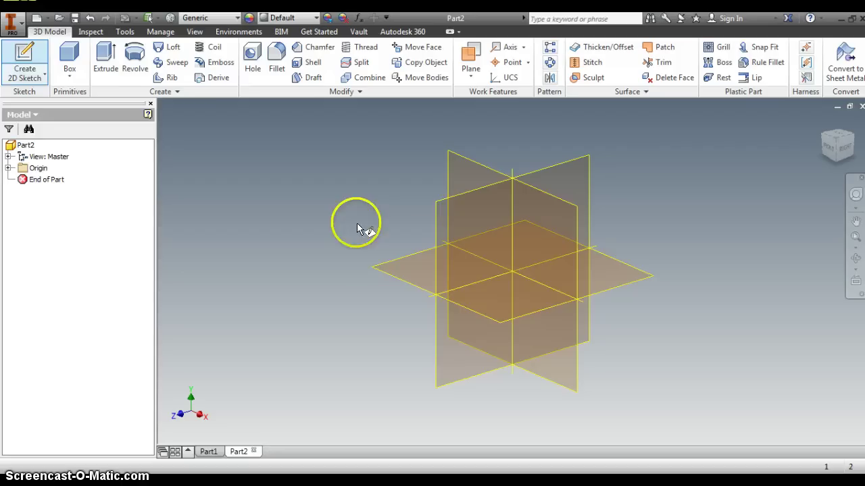
pyautogui.click(559, 244)
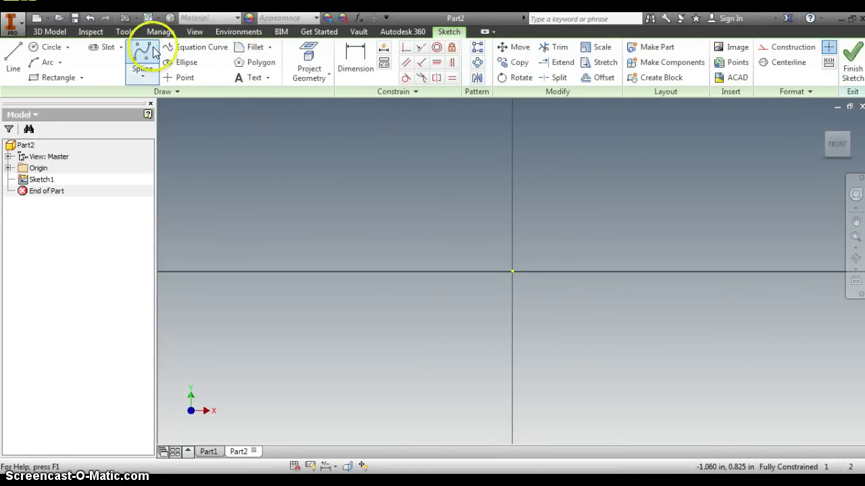
# Draw a two-point rectangle around the origin with width 1 in and height 1 in
pyautogui.click(46, 79)
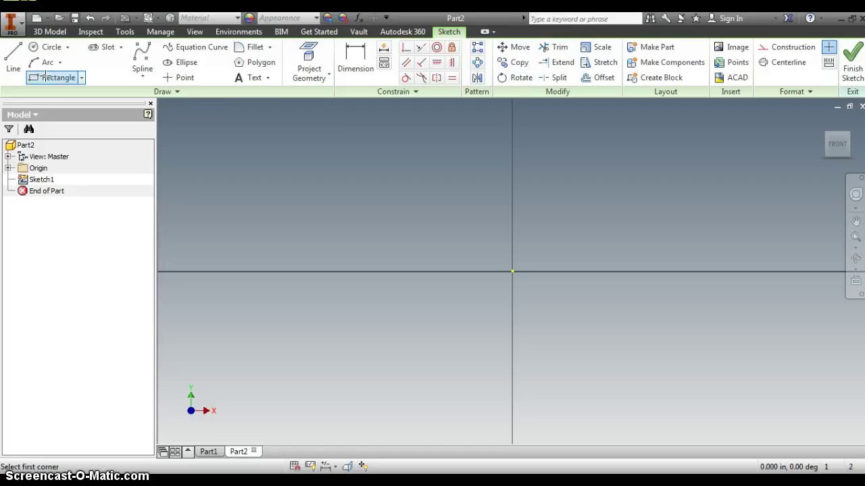
pyautogui.click(370, 197)
pyautogui.moveTo(371, 197); pyautogui.dragTo(554, 346)
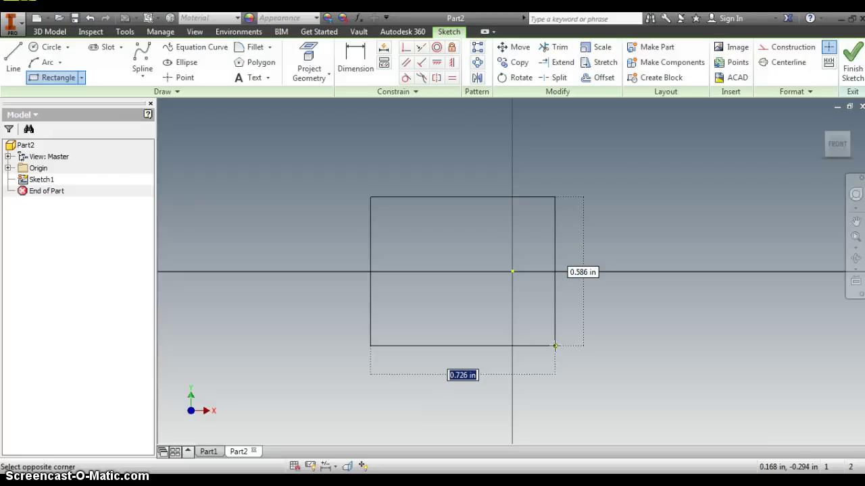
pyautogui.write('1')
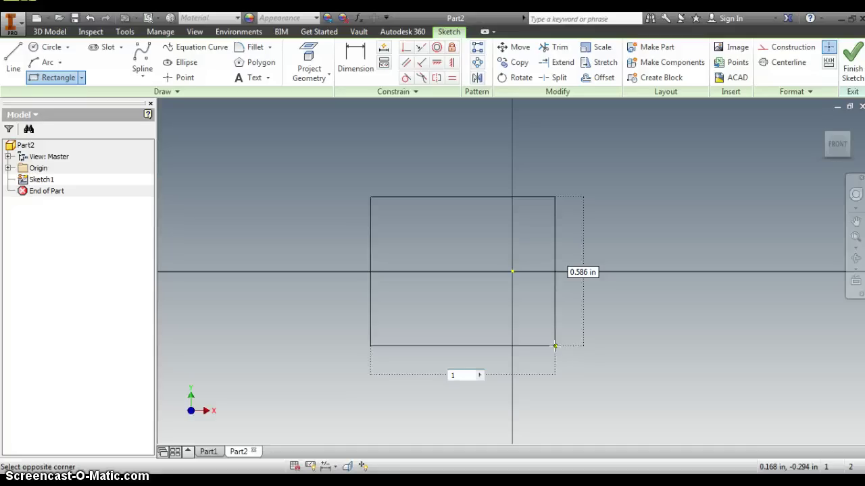
pyautogui.press('Tab')
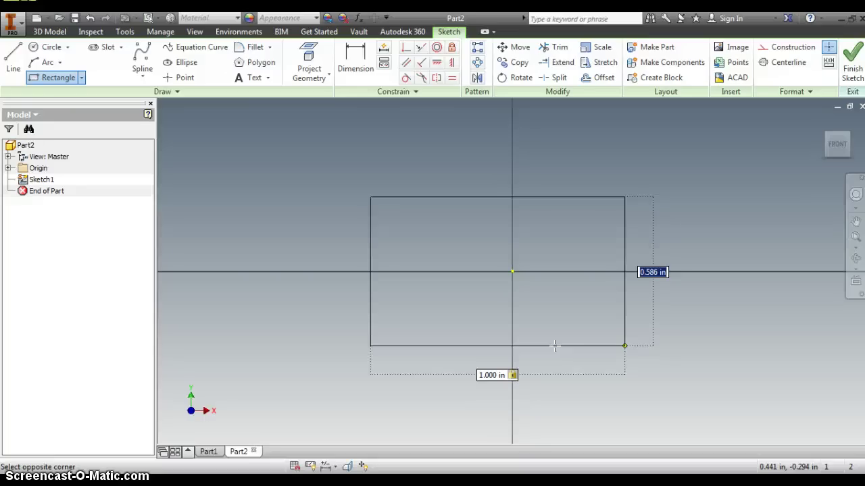
pyautogui.write('1')
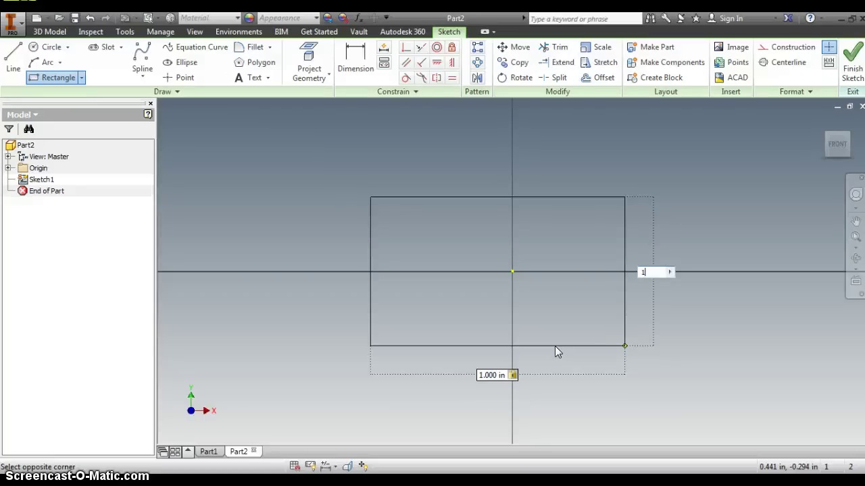
pyautogui.press('Return')
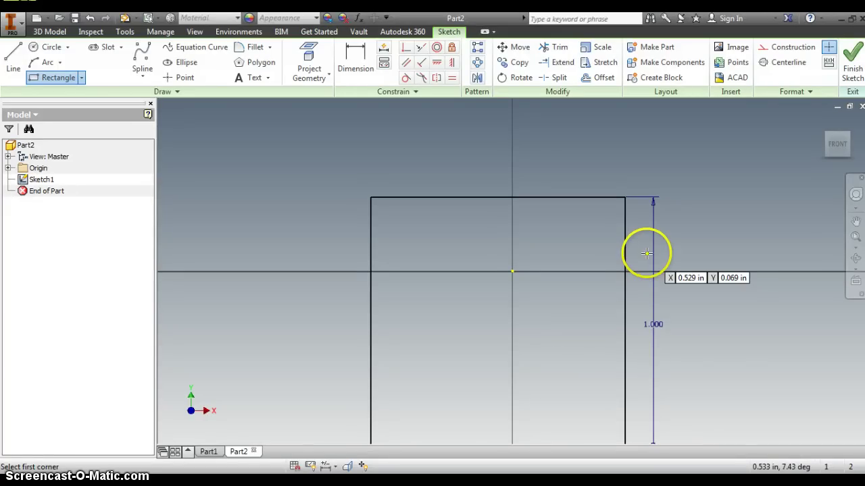
pyautogui.scroll(-2, 639, 337)
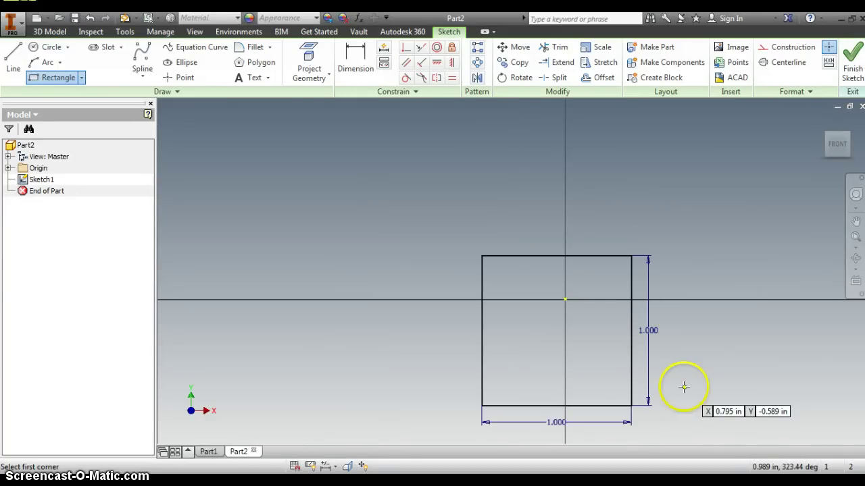
# Finish the sketch and extrude the 1-inch square 3 in into a solid bar
pyautogui.click(853, 62)
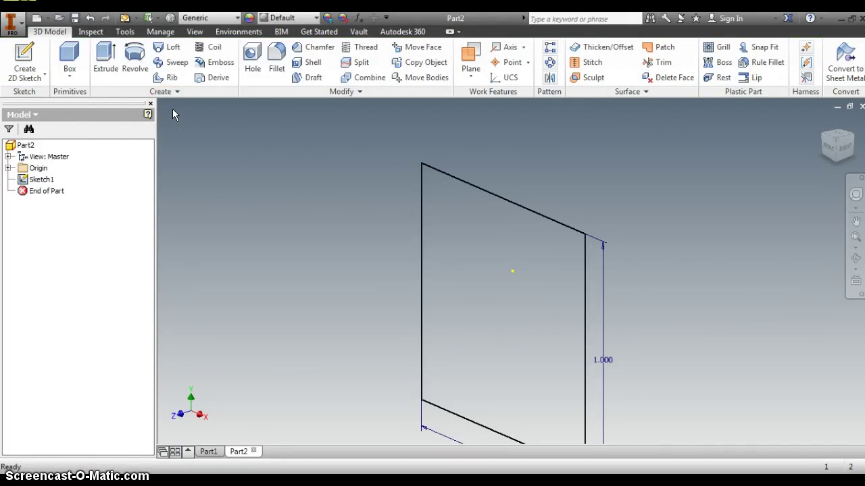
pyautogui.click(105, 59)
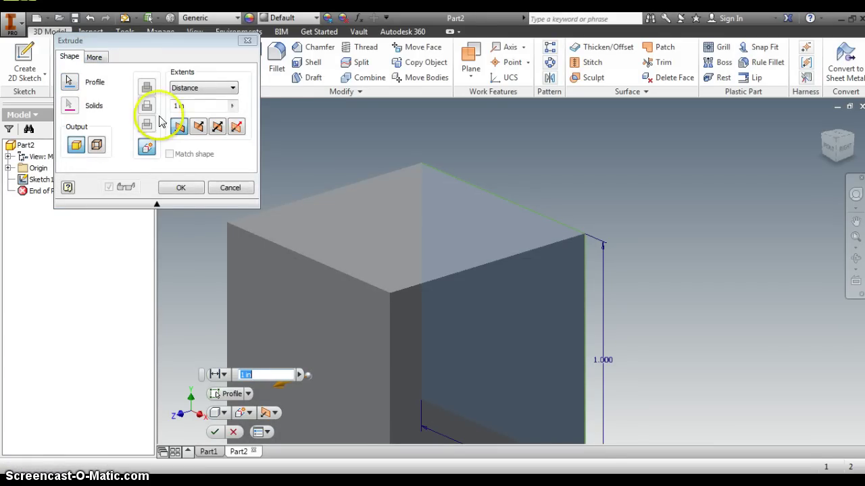
pyautogui.click(184, 106)
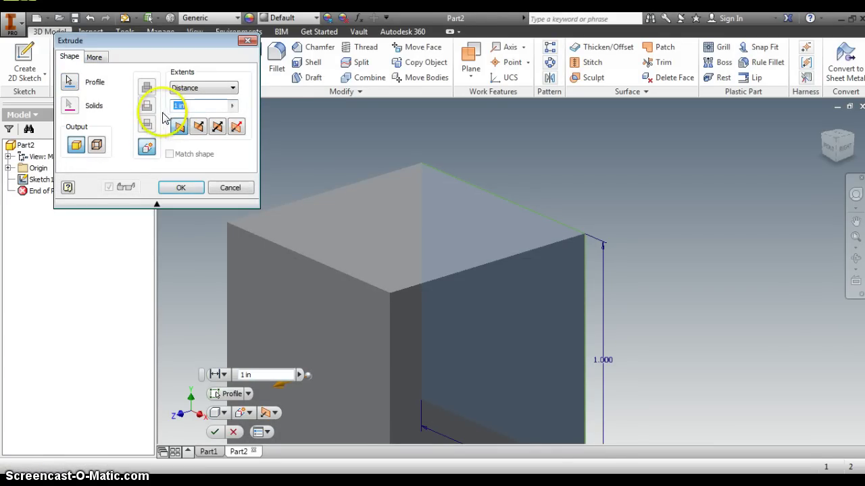
pyautogui.write('3')
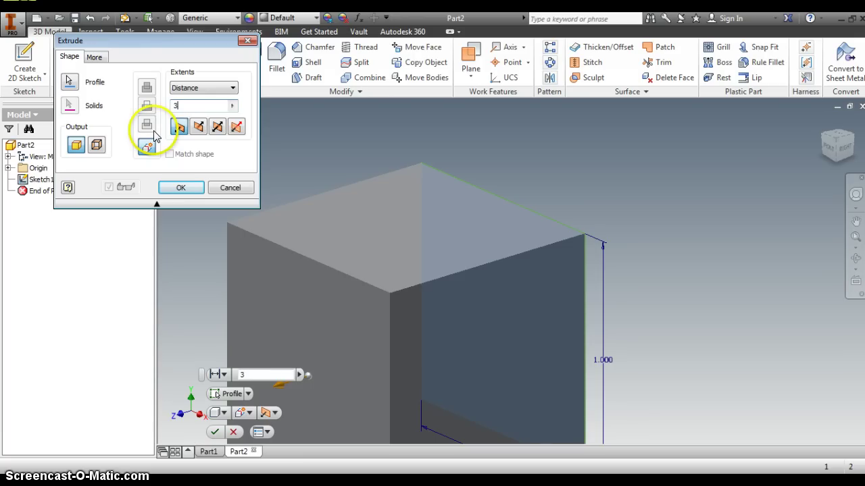
pyautogui.press('Return')
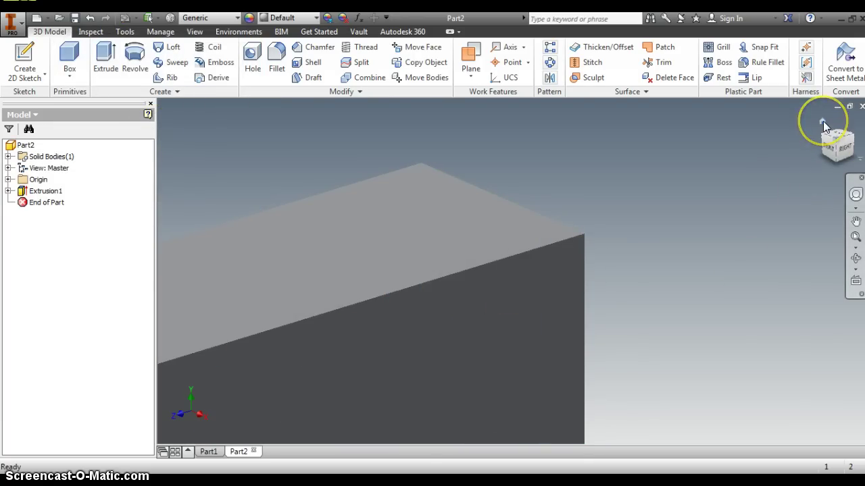
# Return to the home view and apply the Fine - Cream appearance to the square bar
pyautogui.click(823, 121)
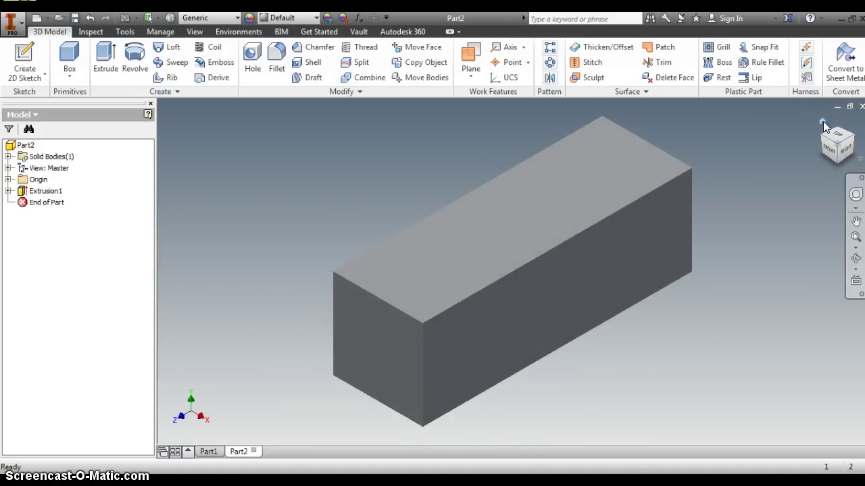
pyautogui.click(317, 19)
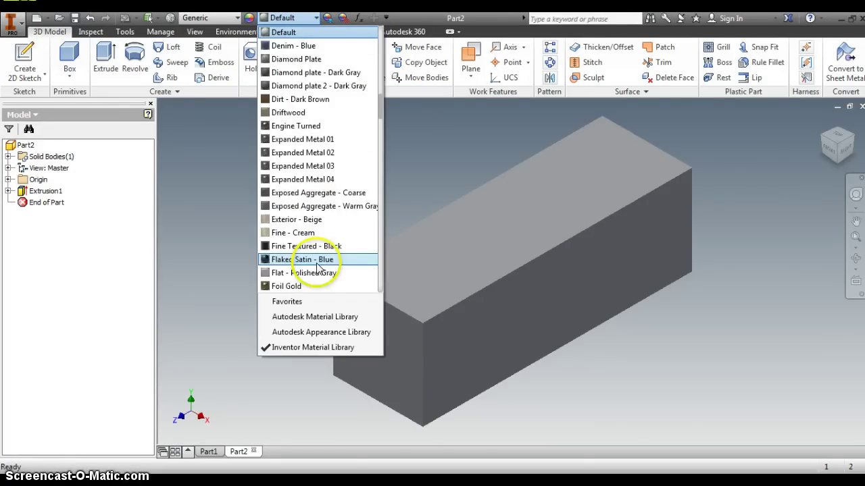
pyautogui.click(297, 232)
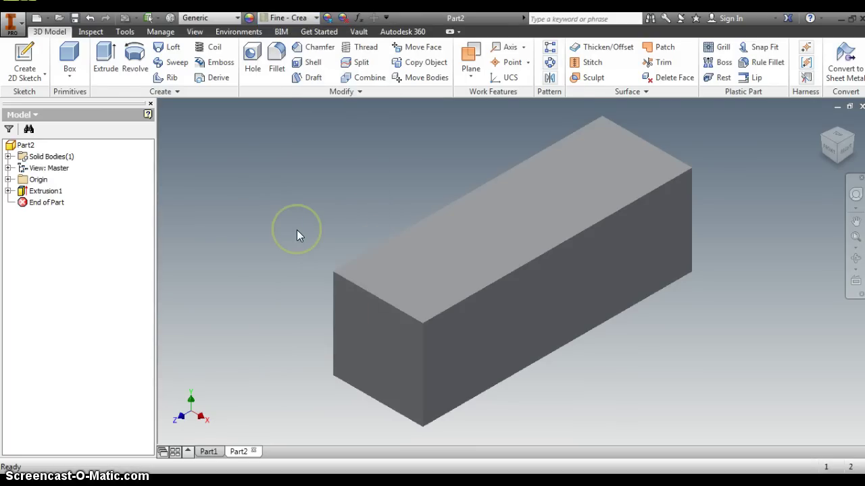
pyautogui.click(298, 230)
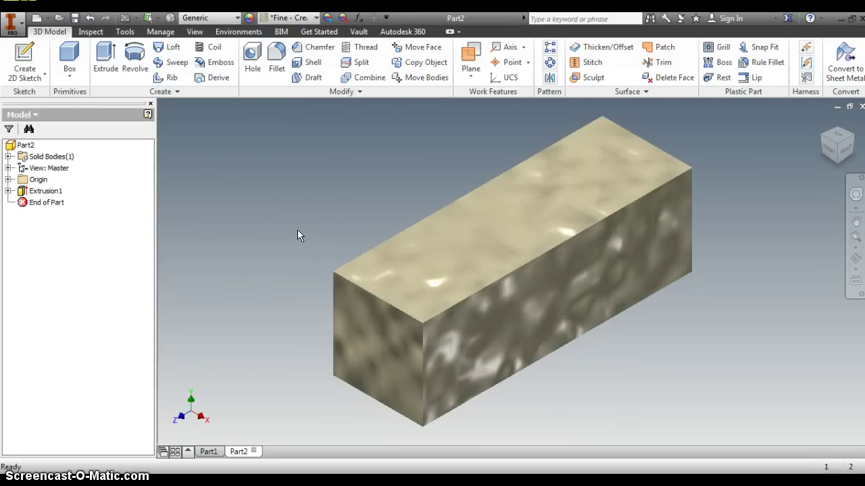
pyautogui.click(11, 24)
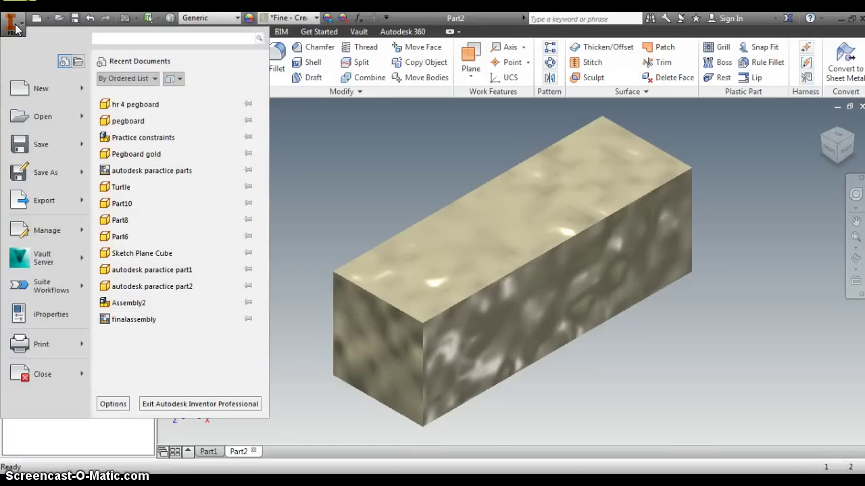
pyautogui.click(29, 173)
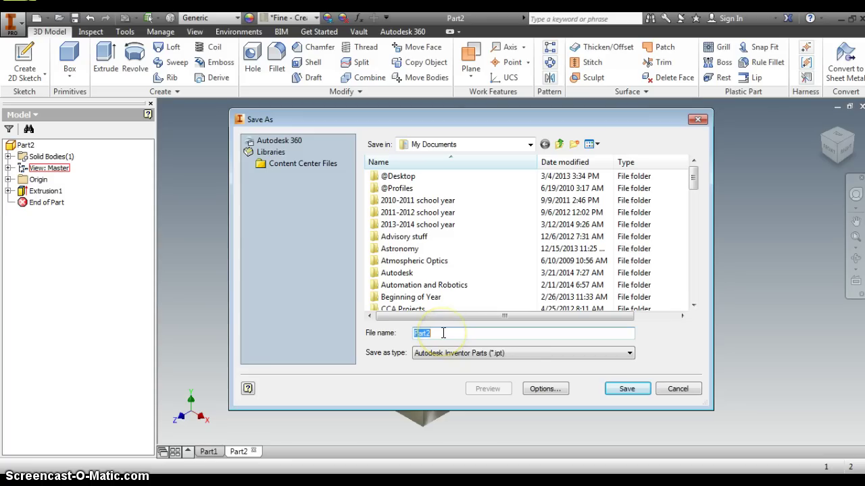
pyautogui.write('Square peg')
pyautogui.click(530, 144)
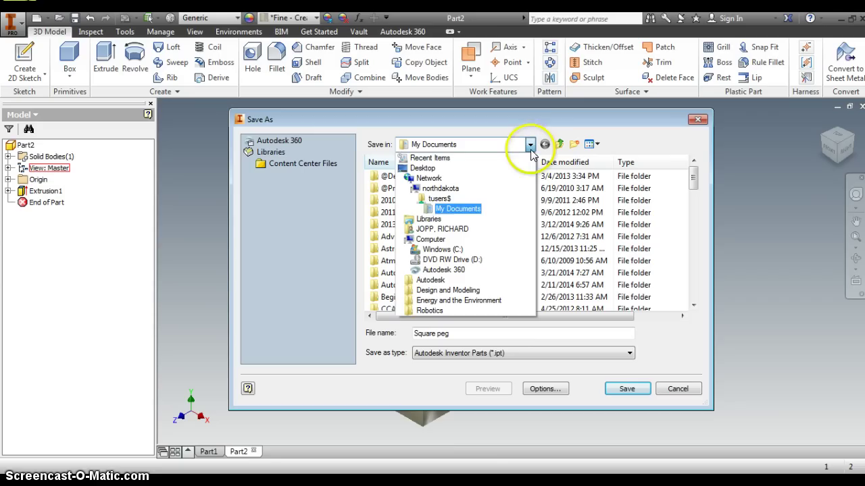
pyautogui.click(508, 149)
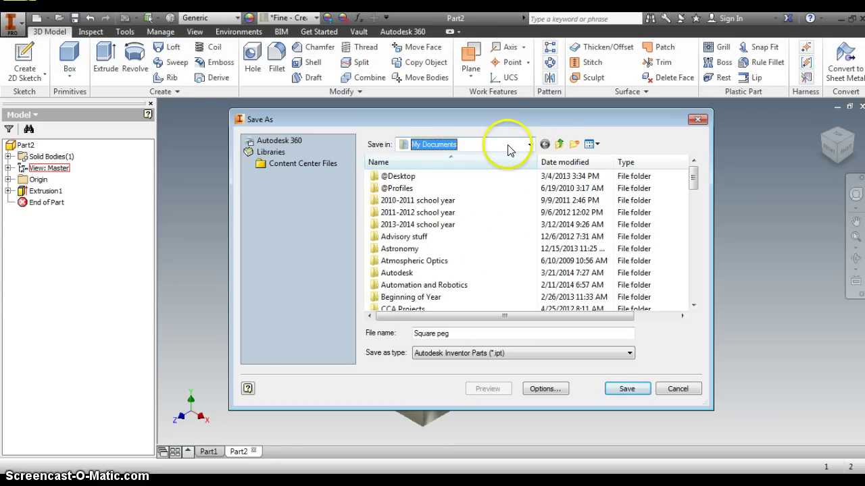
pyautogui.click(677, 390)
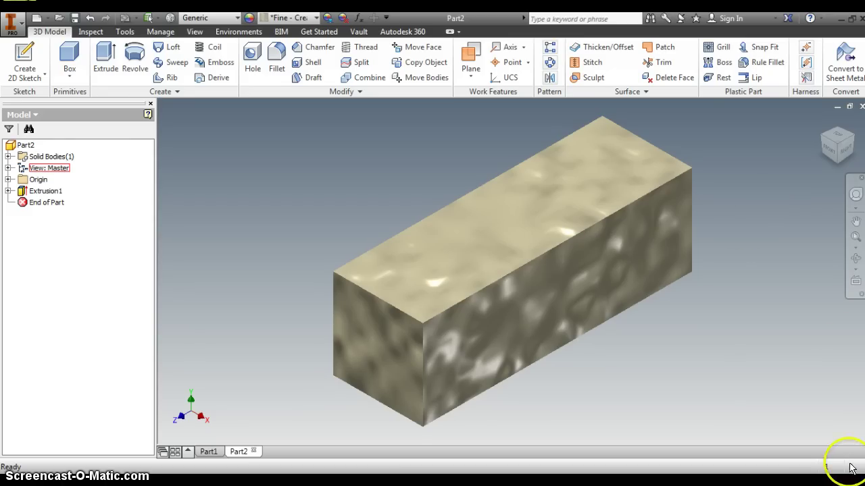